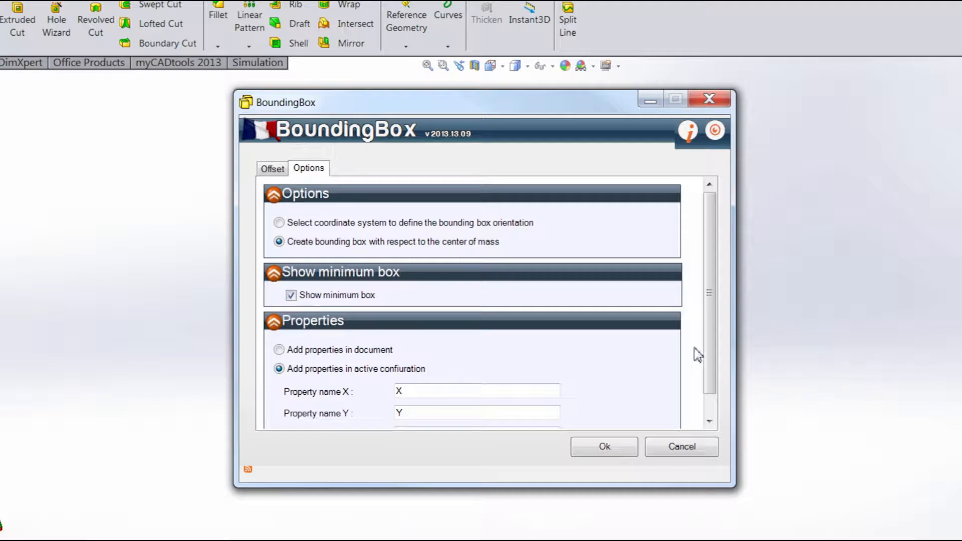
Try Left as the name of property X and restore its original name X.
scroll(709, 361, down, 2)
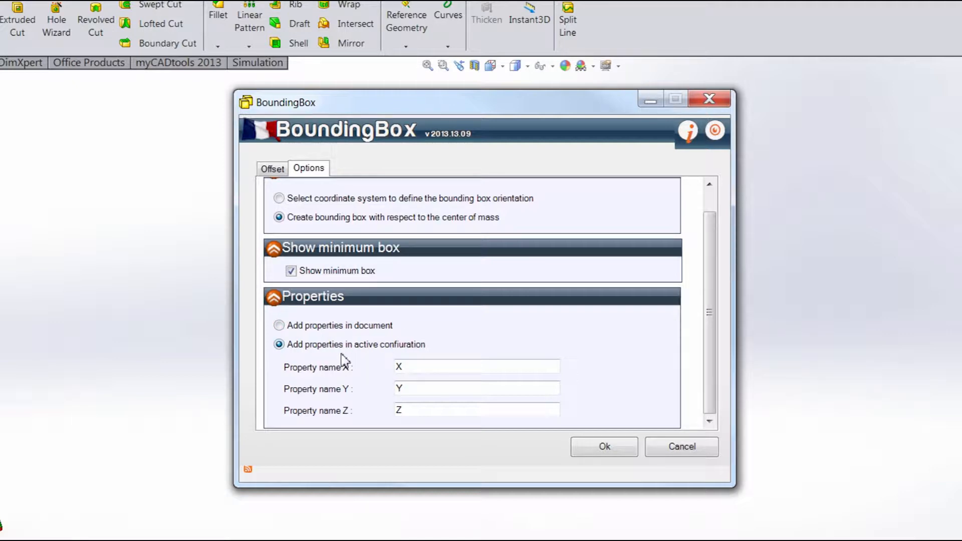
drag(402, 373, 385, 372)
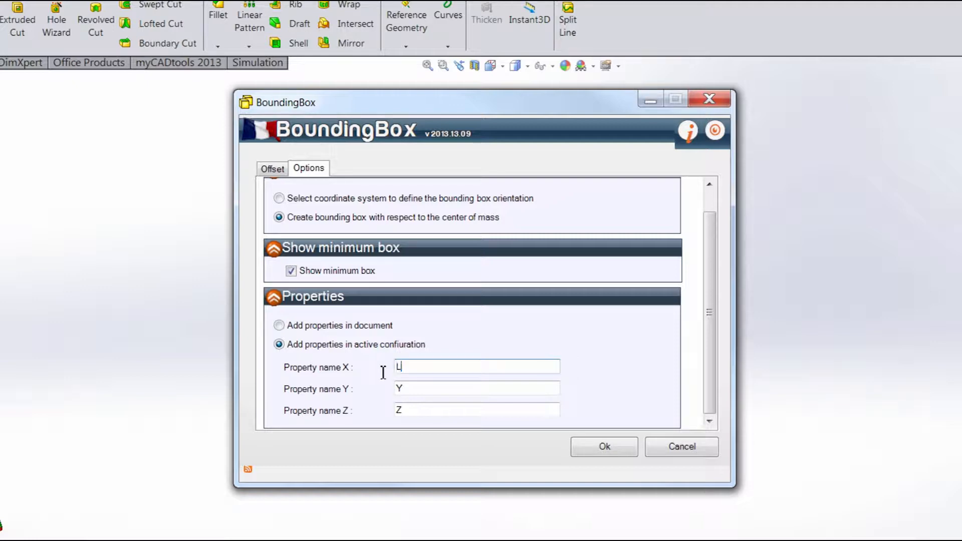
drag(427, 389, 301, 408)
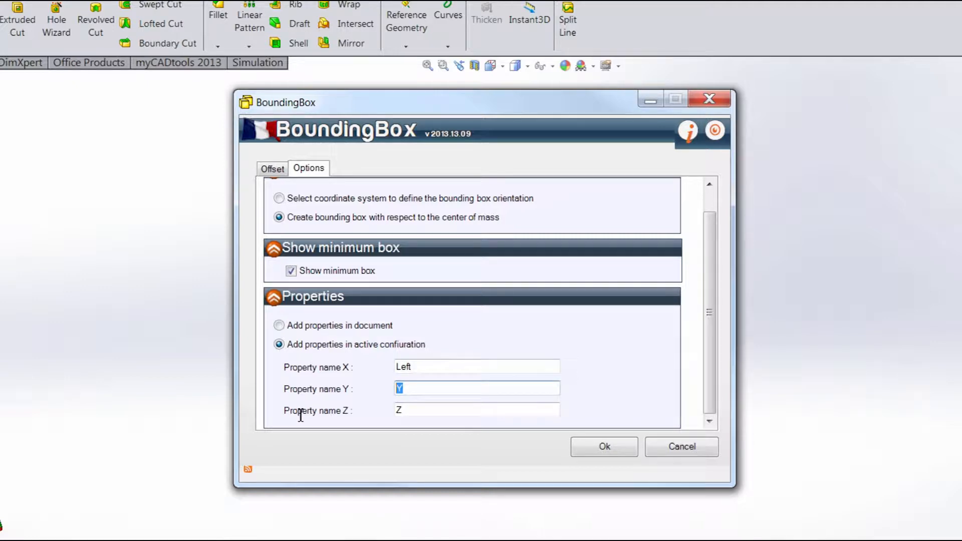
drag(427, 365, 354, 372)
Compare the offset settings available for the coordinate-system and center-of-mass bounding box orientations.
click(278, 198)
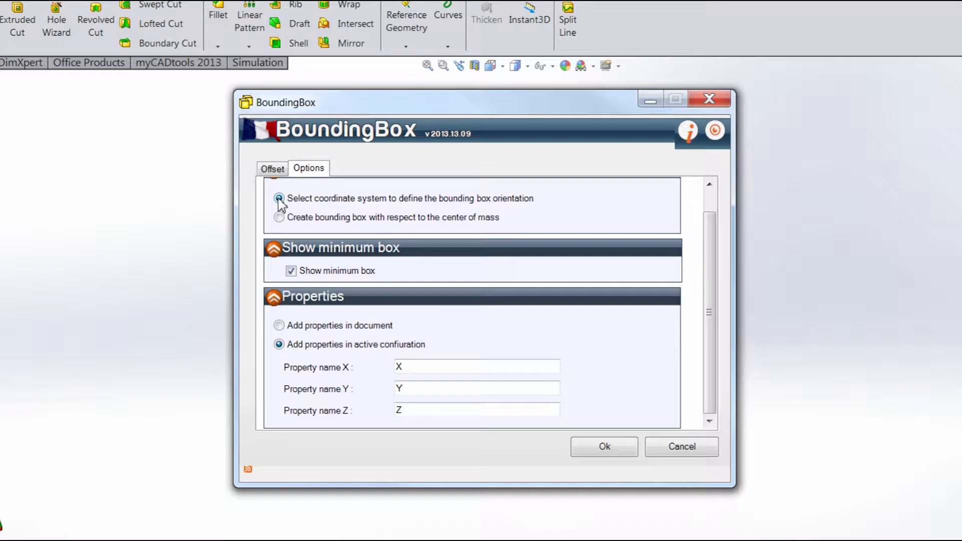
click(273, 169)
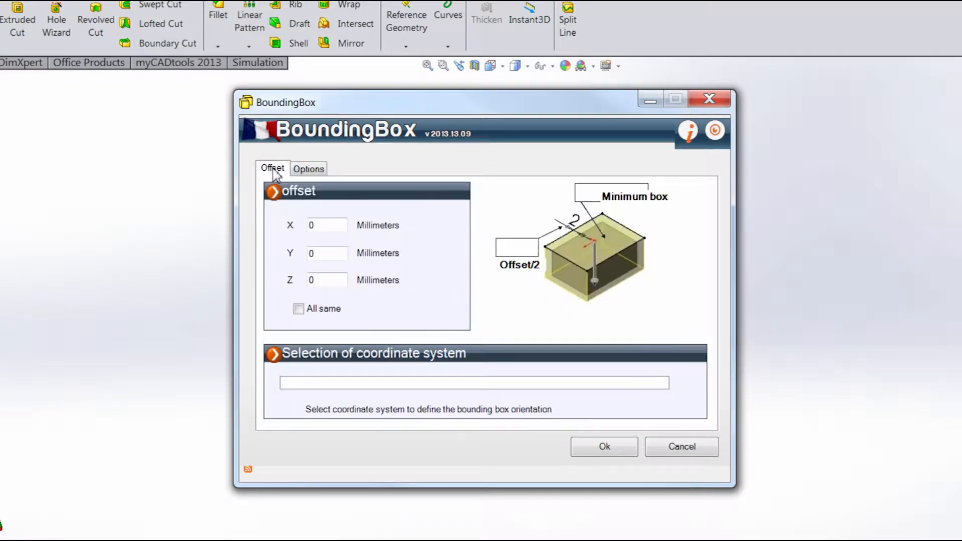
click(307, 171)
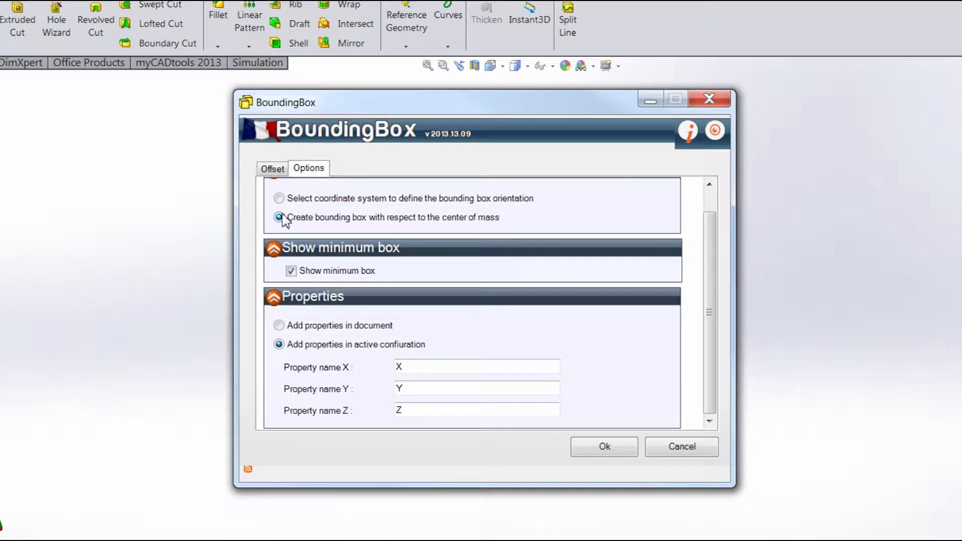
click(272, 170)
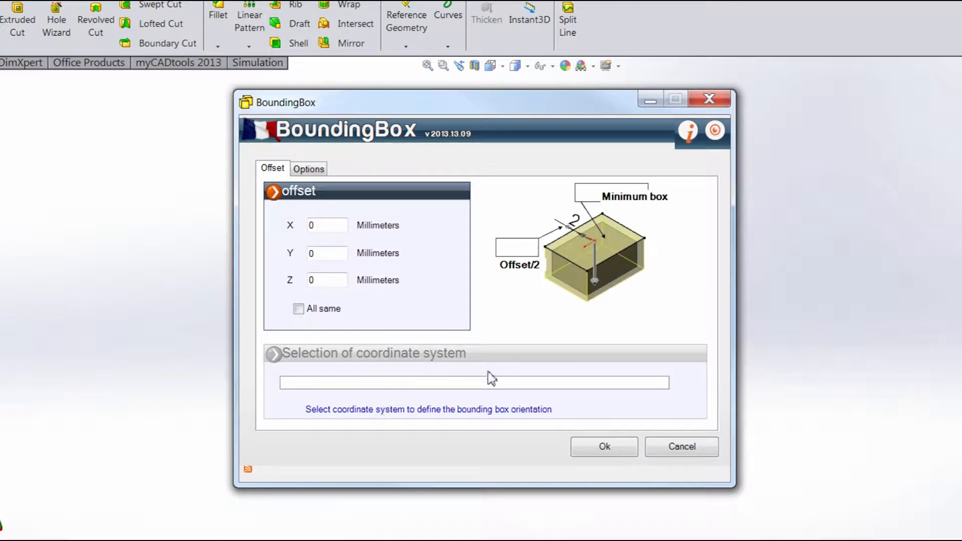
Create the minimum bounding box with its orientation defined by Coordinate System1 and 0 mm offsets in X, Y and Z.
click(309, 169)
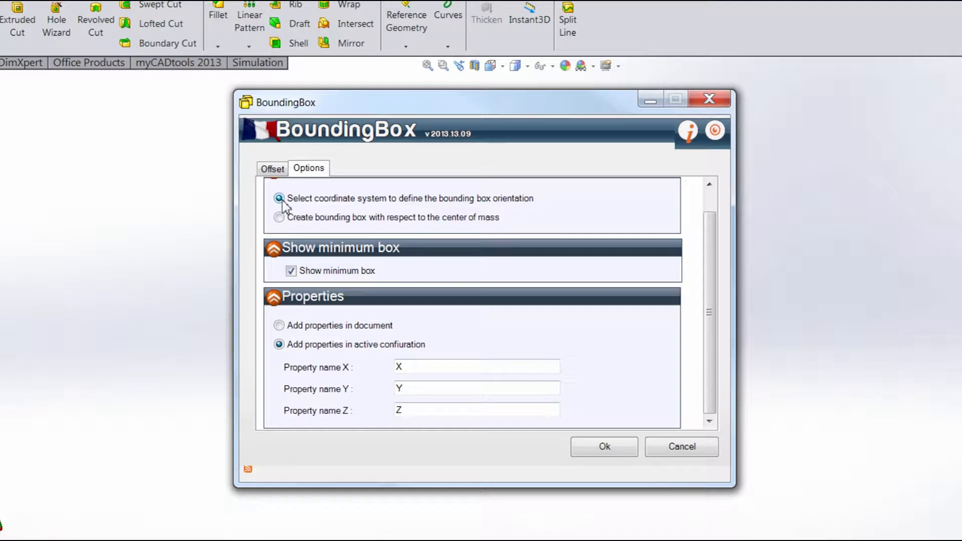
click(272, 168)
click(354, 383)
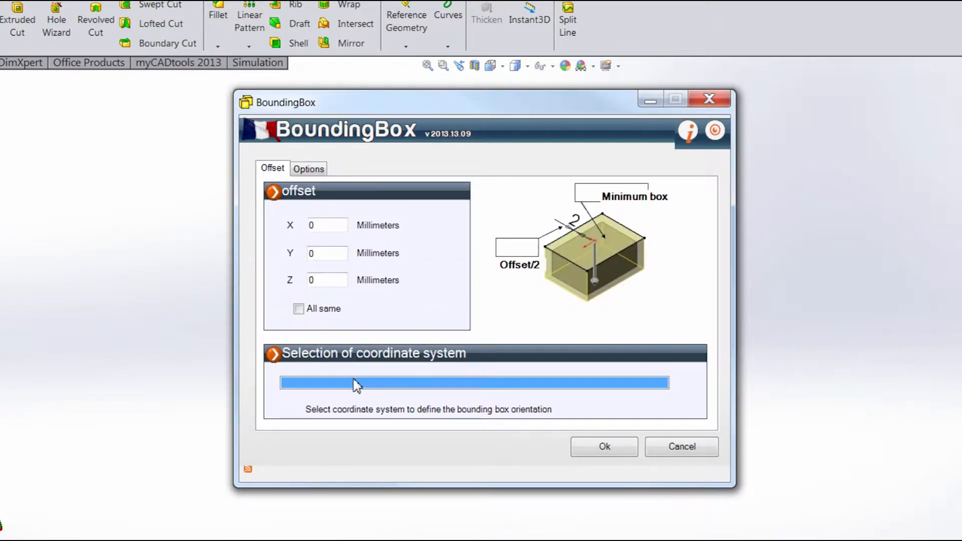
click(1, 451)
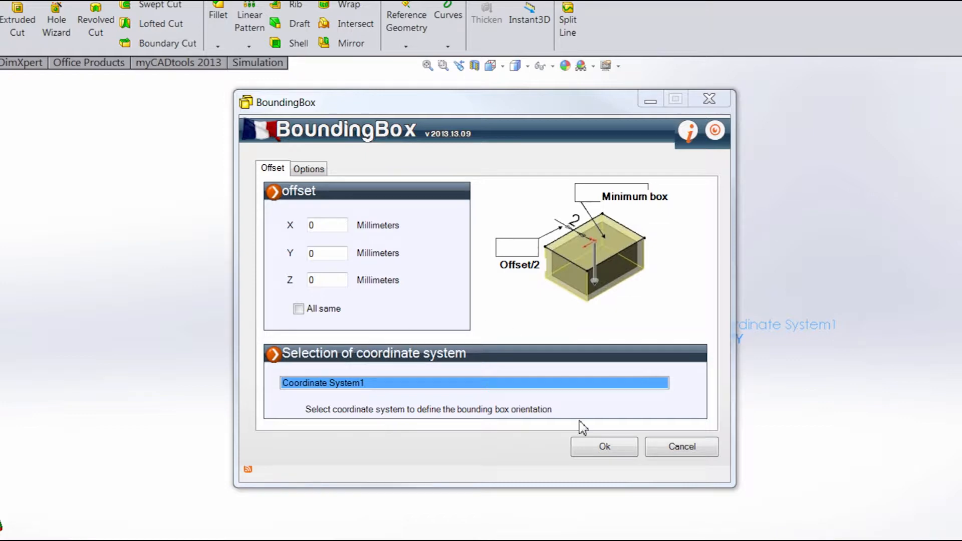
click(605, 445)
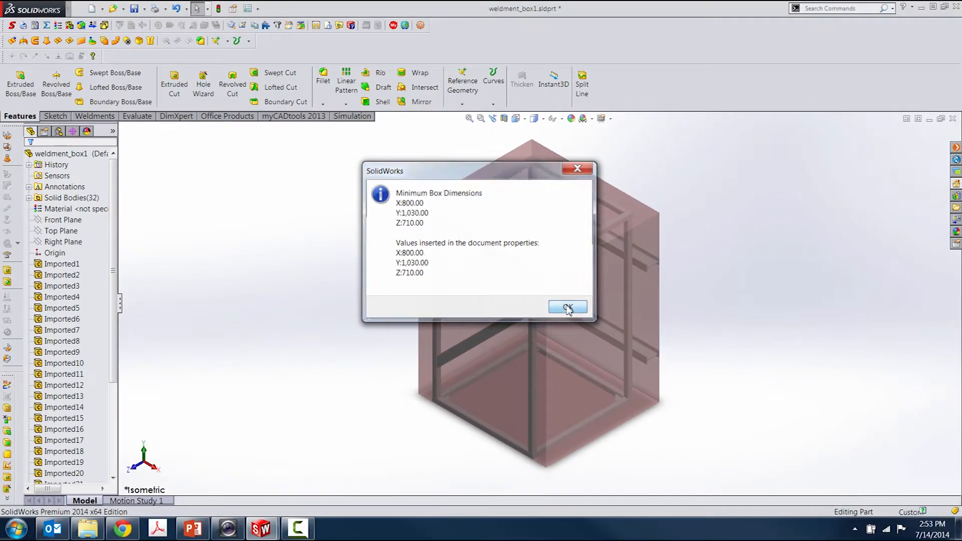
click(568, 307)
Examine how the bounding box encloses the weldment frame from the front, from the top and at an angle.
middle_drag(579, 365, 629, 273)
click(629, 274)
click(523, 121)
click(529, 160)
click(575, 290)
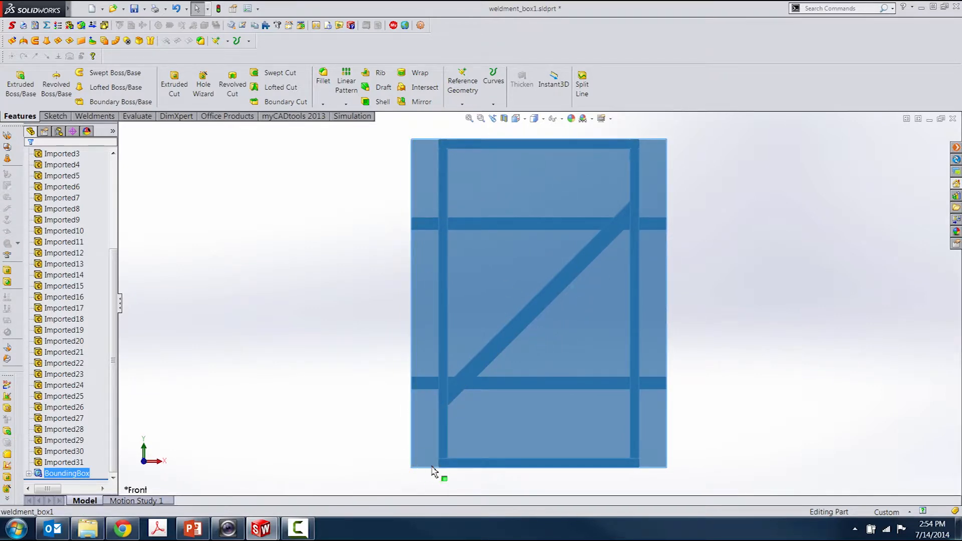
click(520, 120)
click(527, 144)
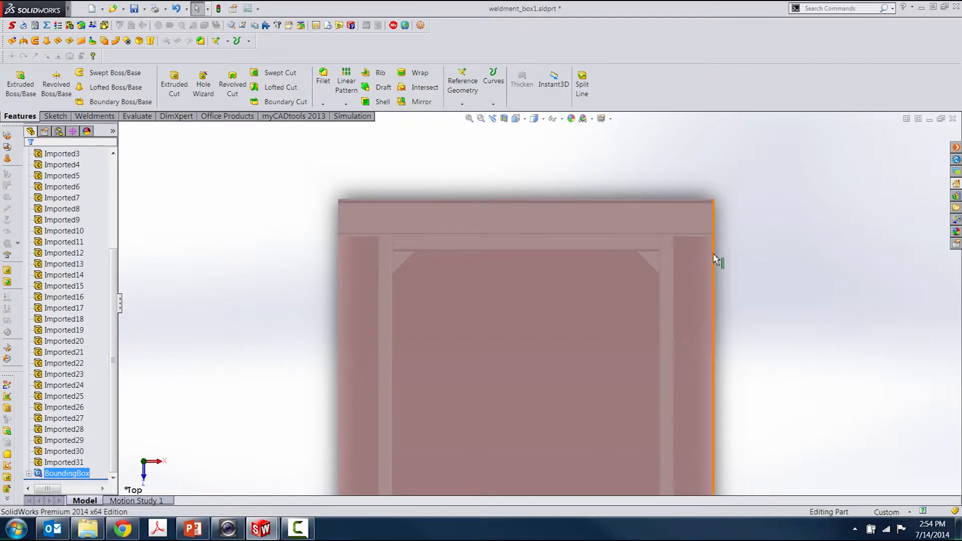
key(f)
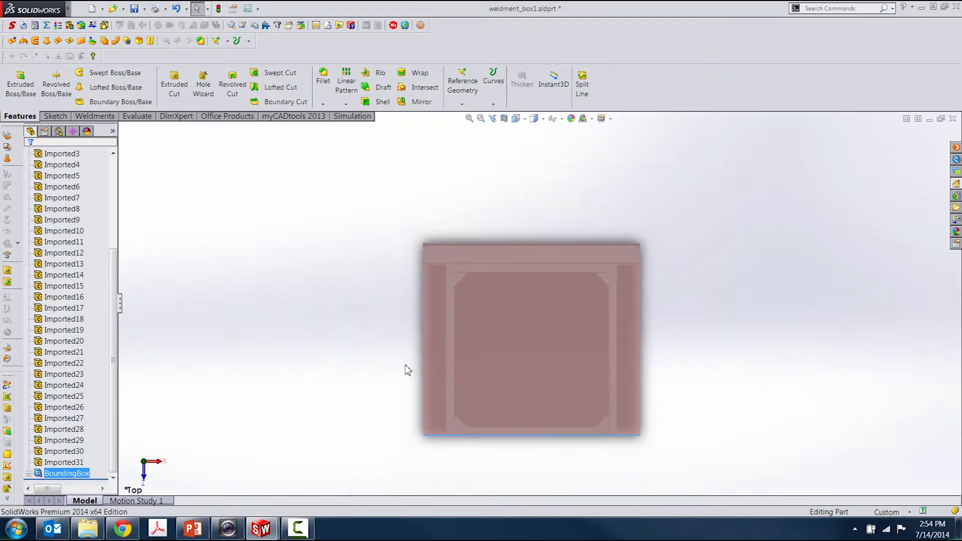
scroll(430, 409, down, 4)
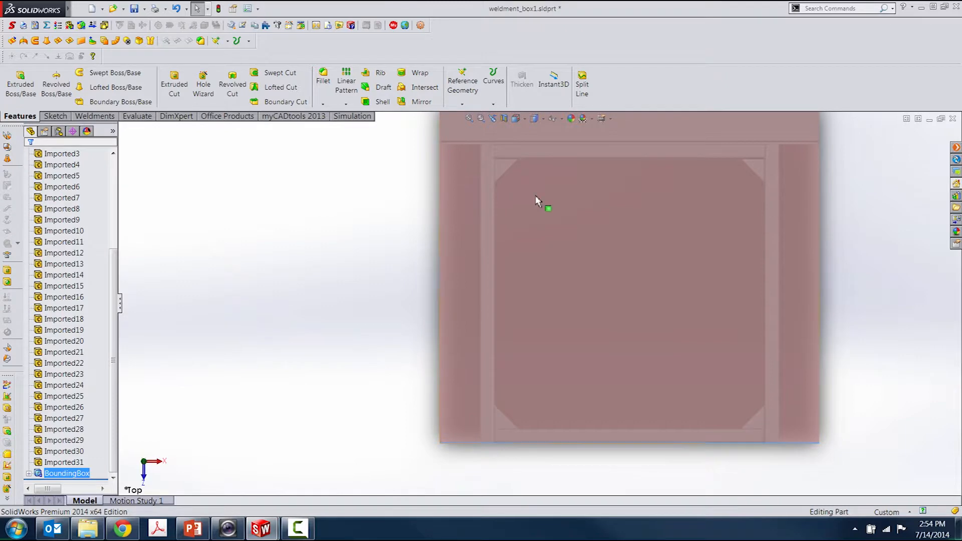
click(516, 118)
click(520, 161)
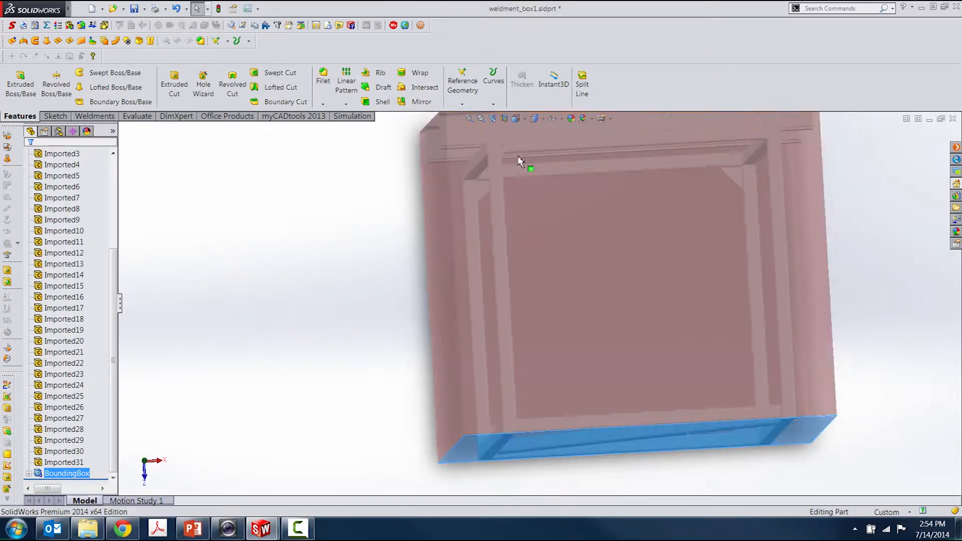
middle_drag(525, 251, 466, 273)
scroll(466, 272, up, 2)
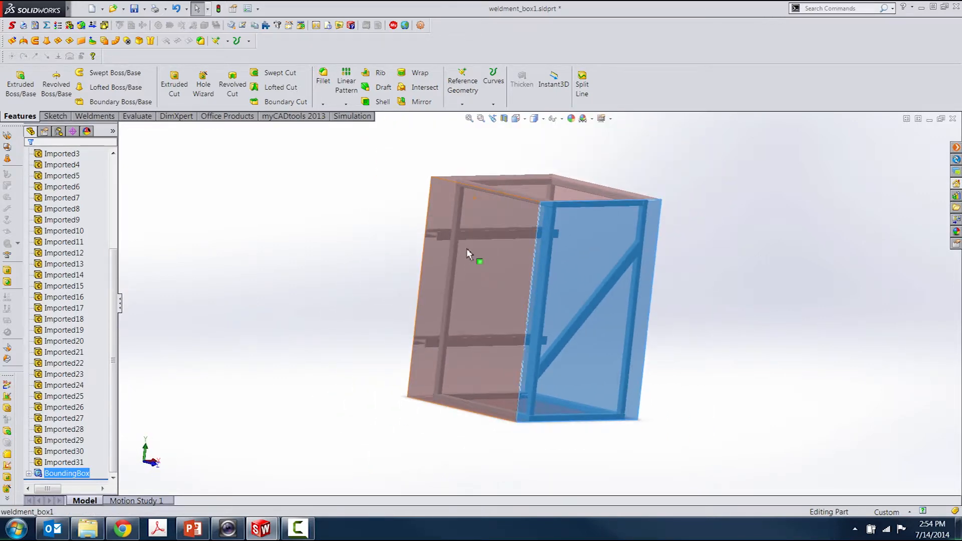
Compare the bounding box part with the original weldment_box part, returning to the full-size weldment_box1 document.
click(940, 118)
drag(571, 134, 725, 118)
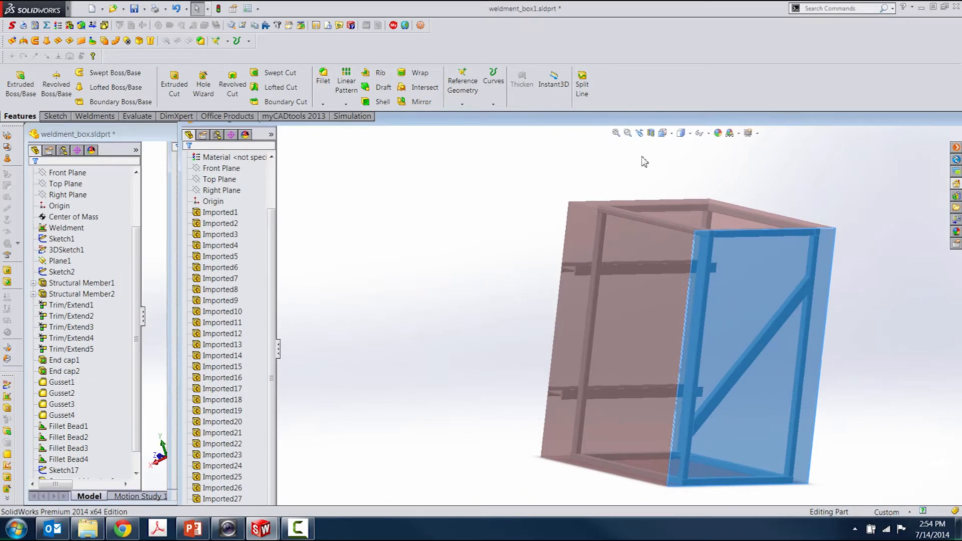
click(152, 425)
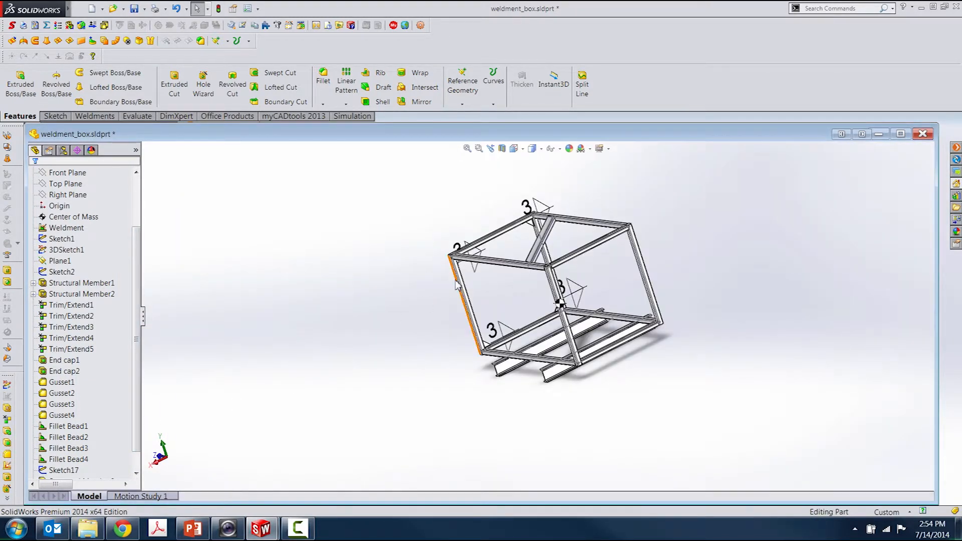
click(879, 134)
click(730, 140)
drag(745, 121, 593, 146)
double_click(593, 146)
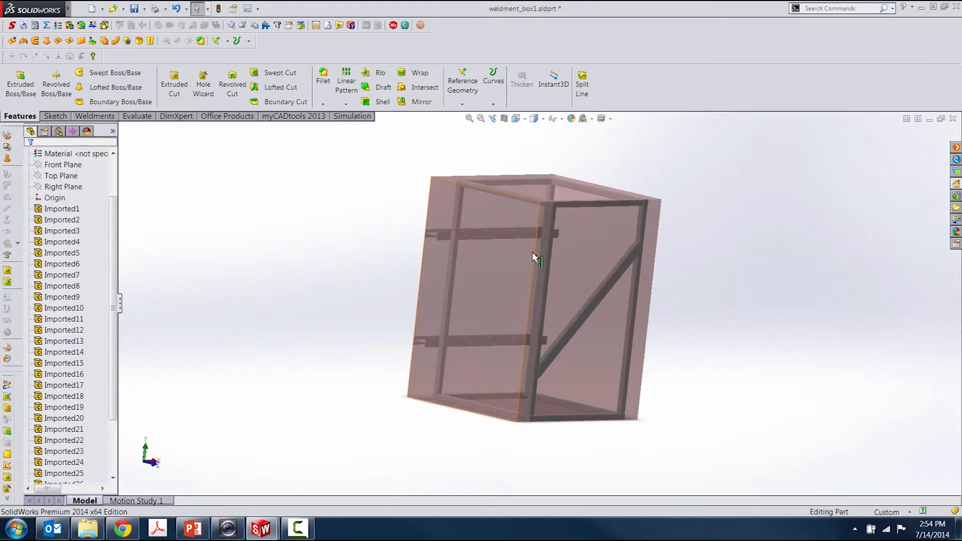
Save the part as weldment_box1.SLDPRT in the BoundingBox folder.
click(79, 8)
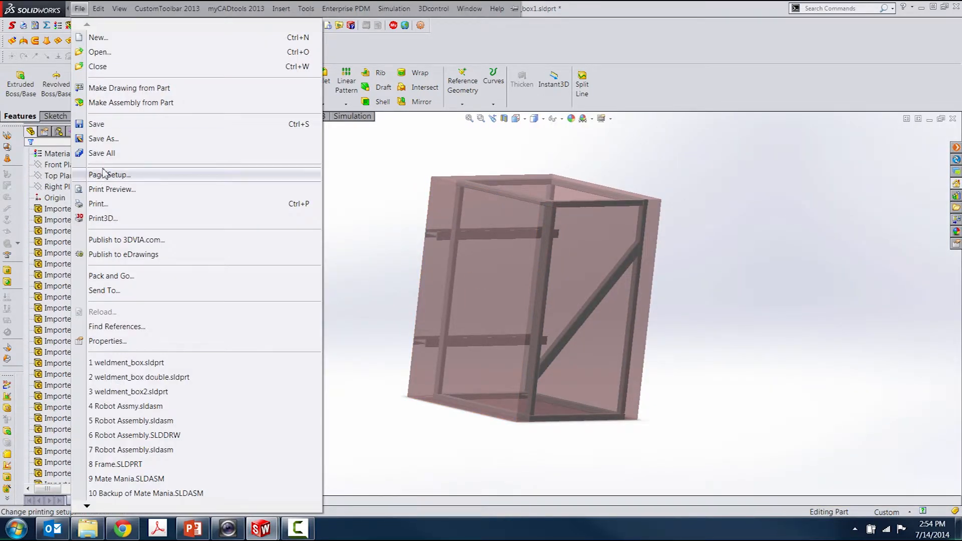
click(103, 138)
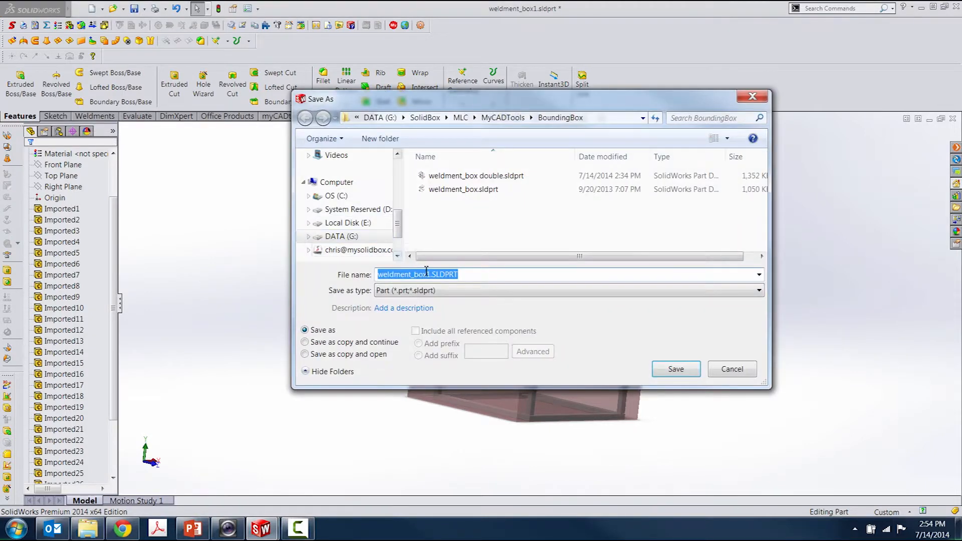
click(426, 271)
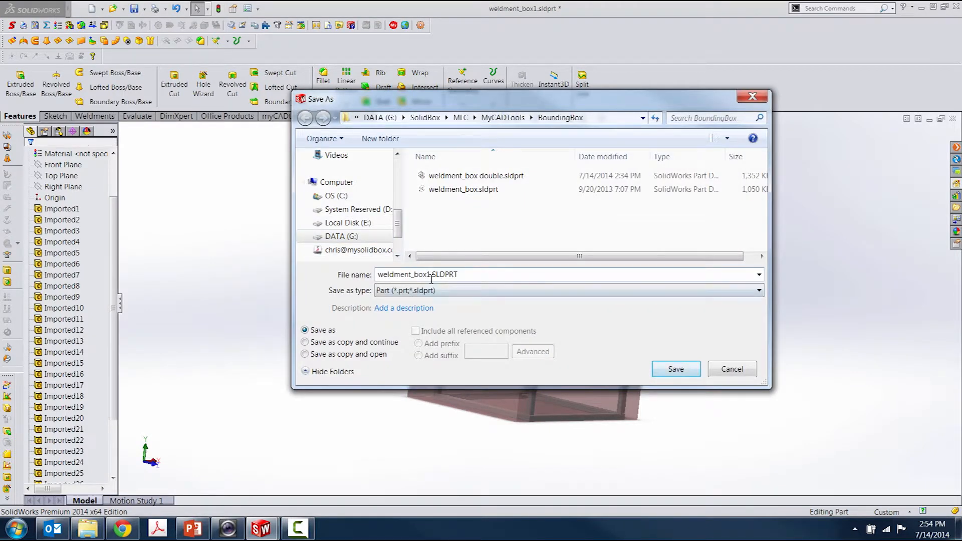
click(675, 368)
Suppress the BoundingBox feature of weldment_box1 and close that part to return to weldment_box.
mouse_move(356, 337)
middle_down()
mouse_move(330, 333)
mouse_move(352, 339)
middle_up()
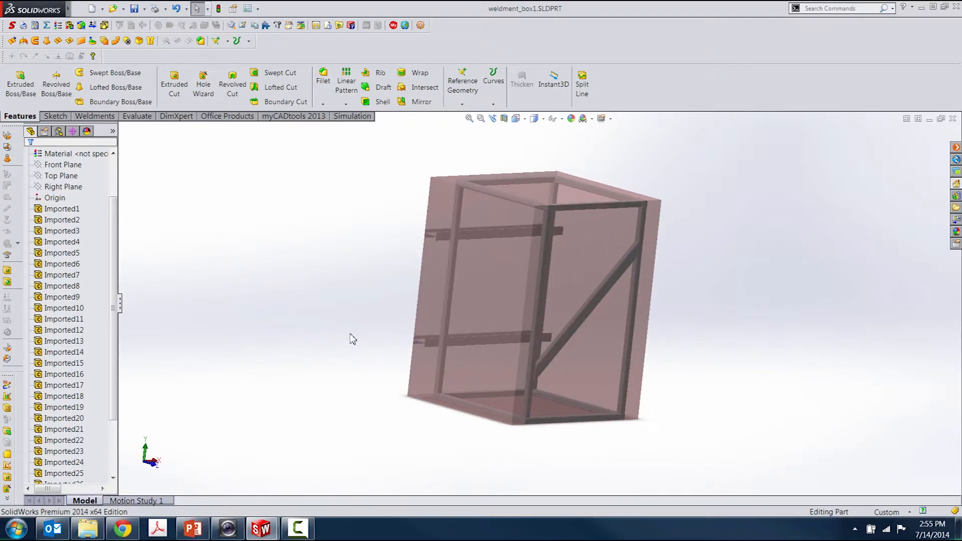
drag(114, 358, 113, 469)
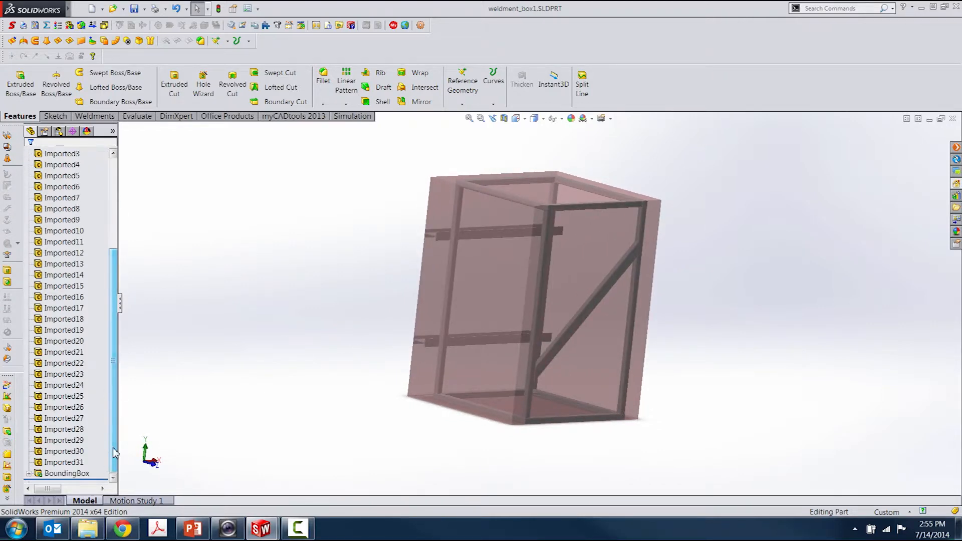
right_click(74, 475)
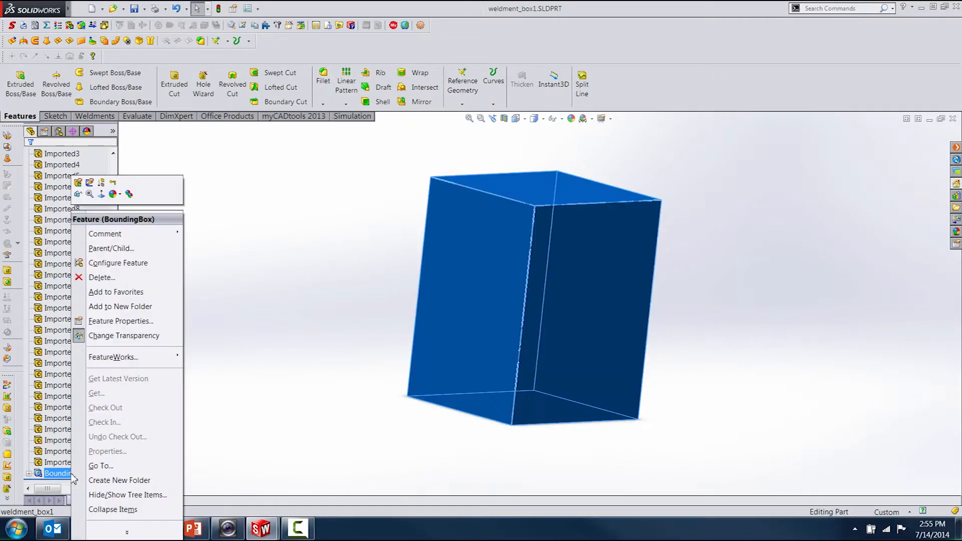
click(100, 182)
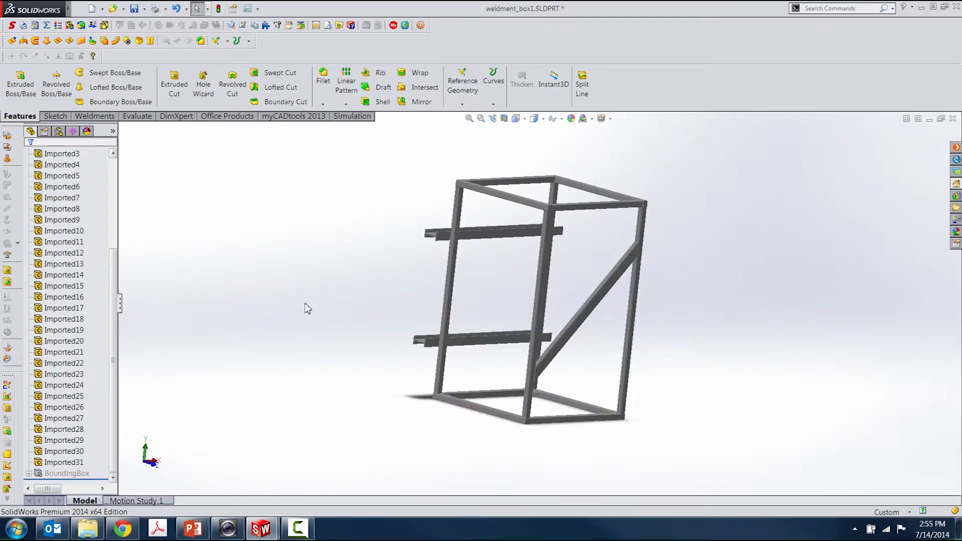
click(952, 118)
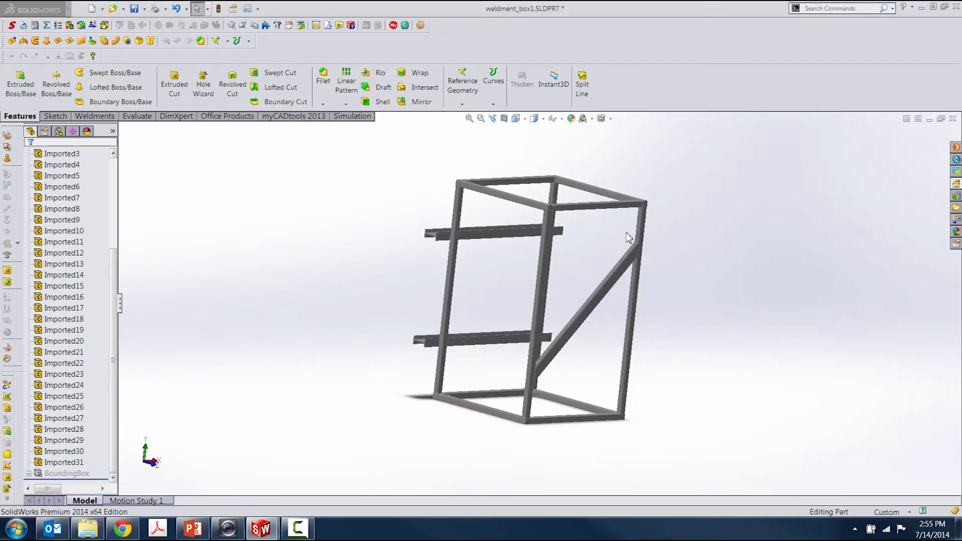
click(483, 279)
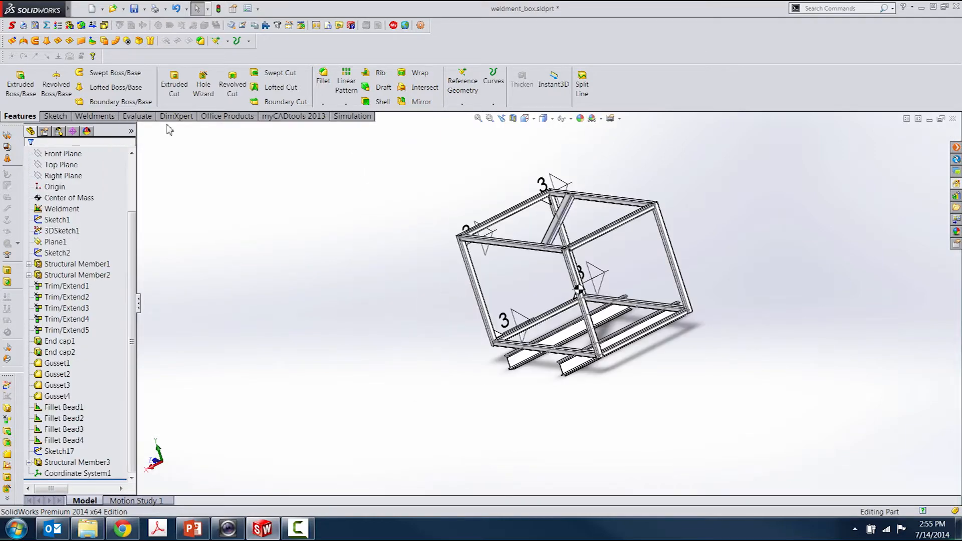
Create a new bounding box for weldment_box with respect to the center of mass, using the same 0 mm offset on all axes.
click(106, 25)
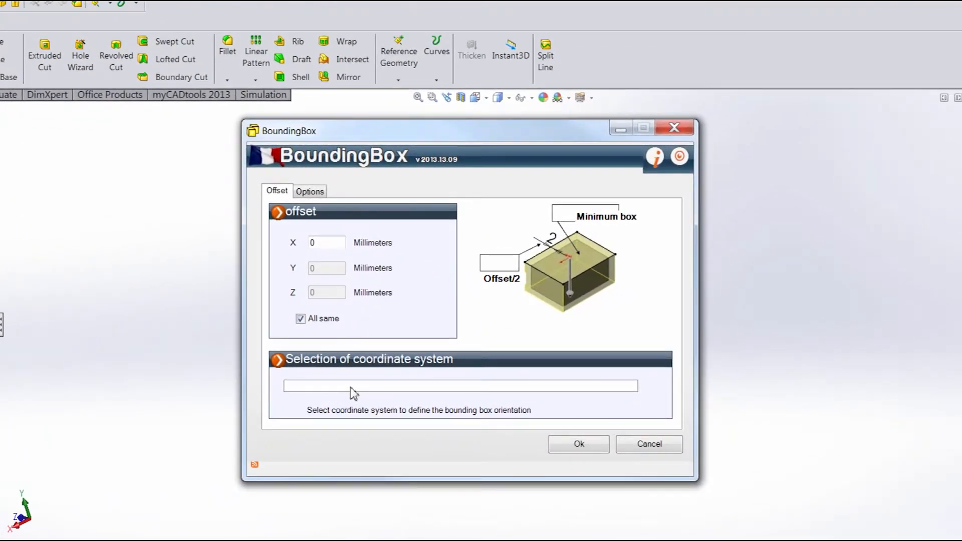
click(313, 194)
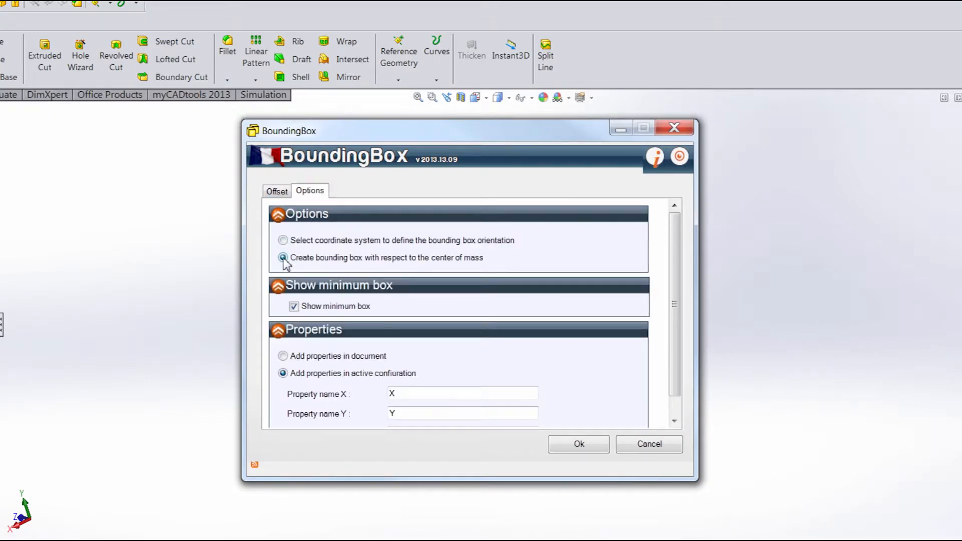
click(277, 193)
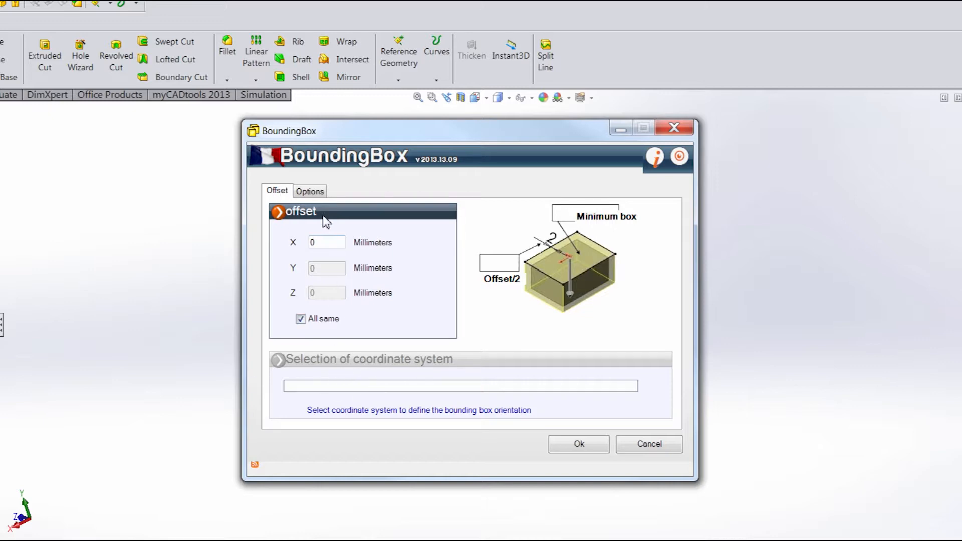
click(311, 192)
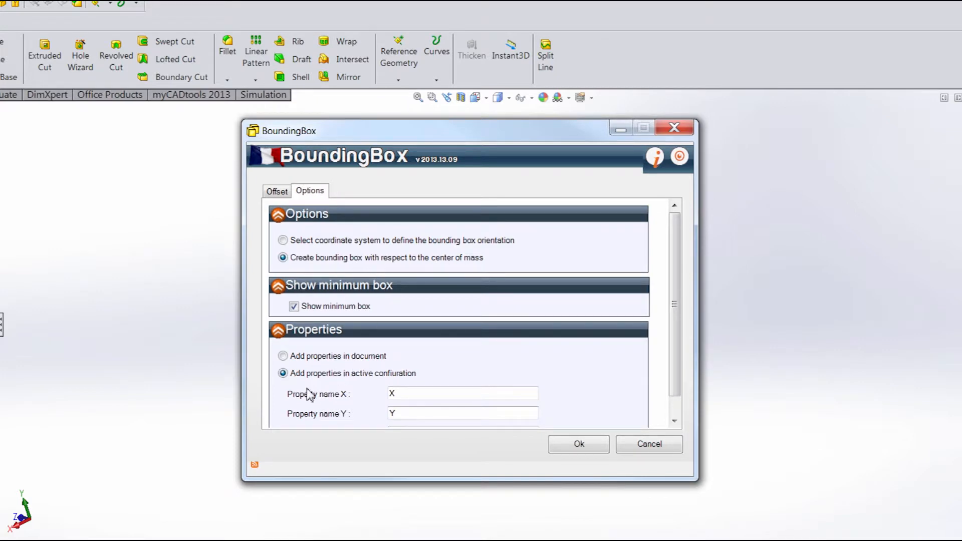
click(277, 191)
click(582, 446)
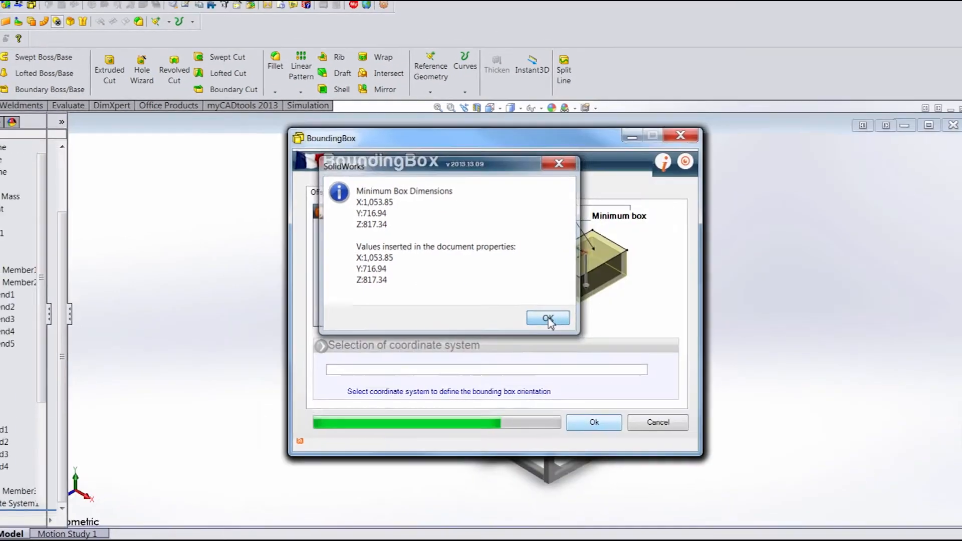
click(546, 331)
Examine in the front view how the new bounding box fits around the frame and its two I-beams.
click(516, 118)
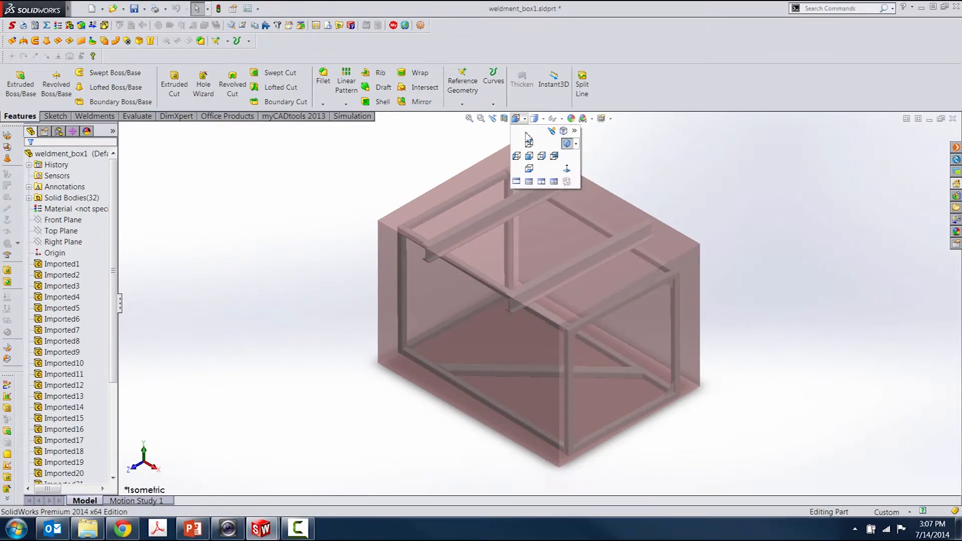
click(529, 157)
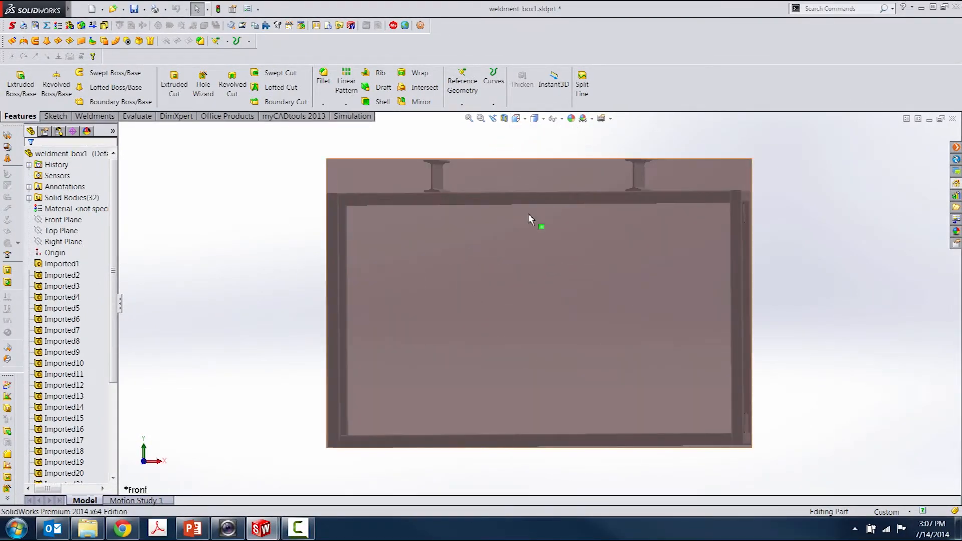
scroll(541, 201, down, 2)
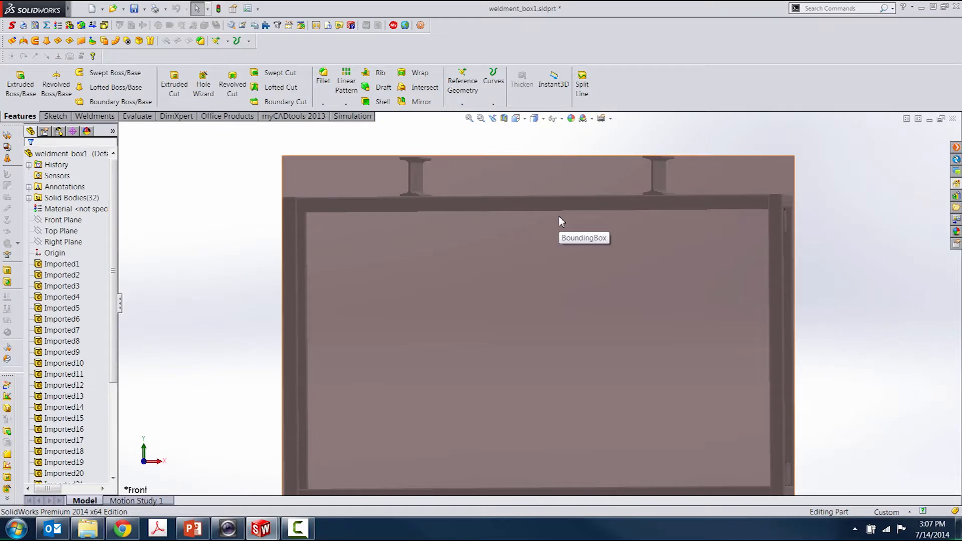
scroll(559, 218, up, 1)
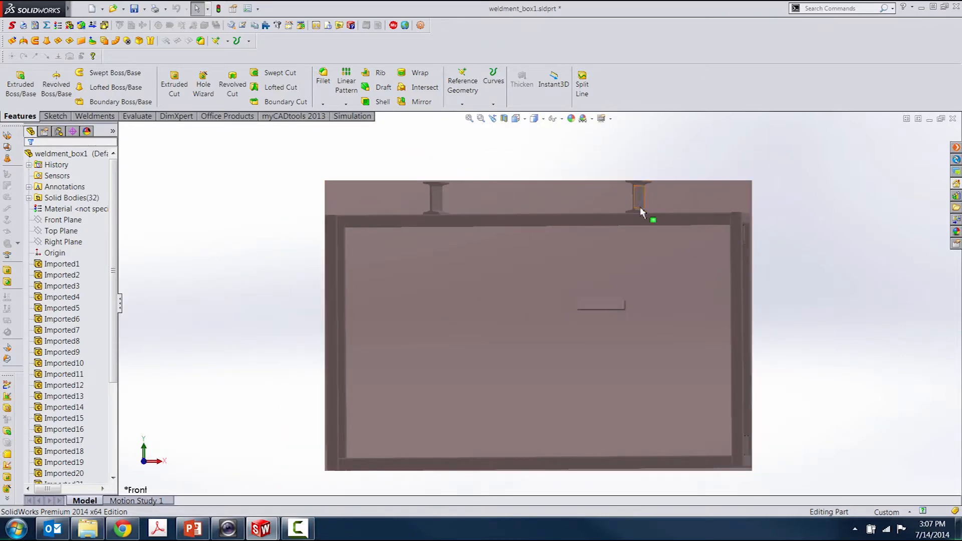
Examine in the top view how the frame's corners and the beam ends meet the edges of the bounding box.
click(516, 119)
click(531, 147)
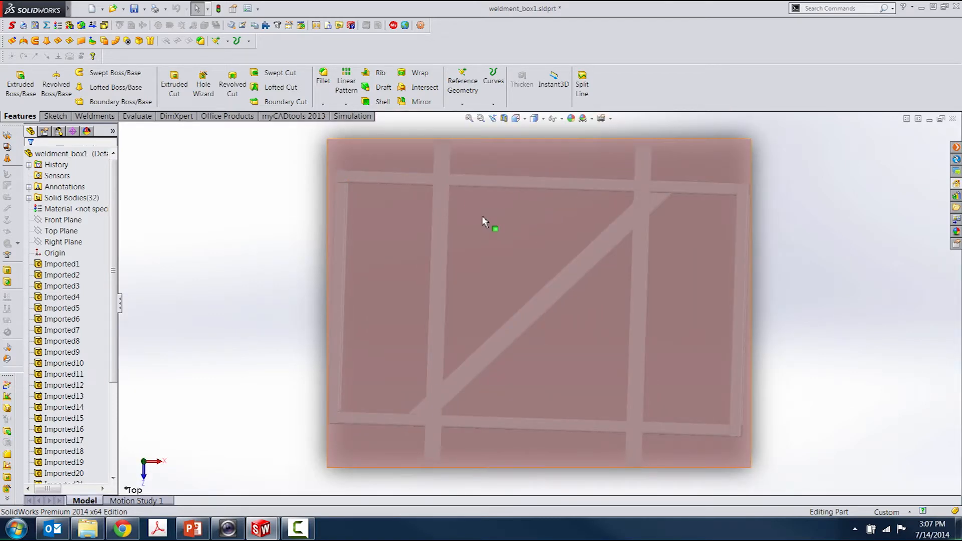
scroll(467, 166, up, 2)
scroll(475, 214, down, 5)
scroll(476, 214, up, 2)
scroll(490, 232, down, 4)
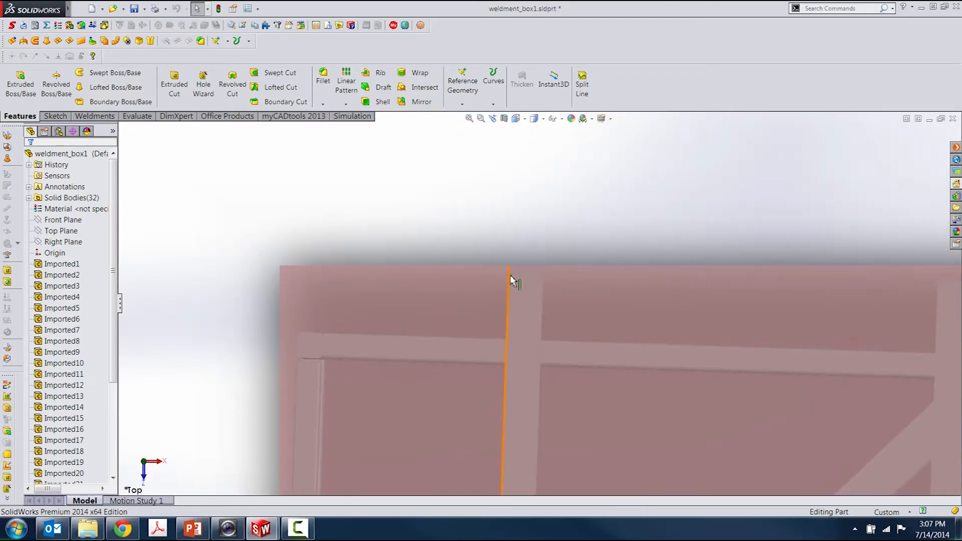
scroll(849, 242, up, 3)
scroll(852, 246, down, 3)
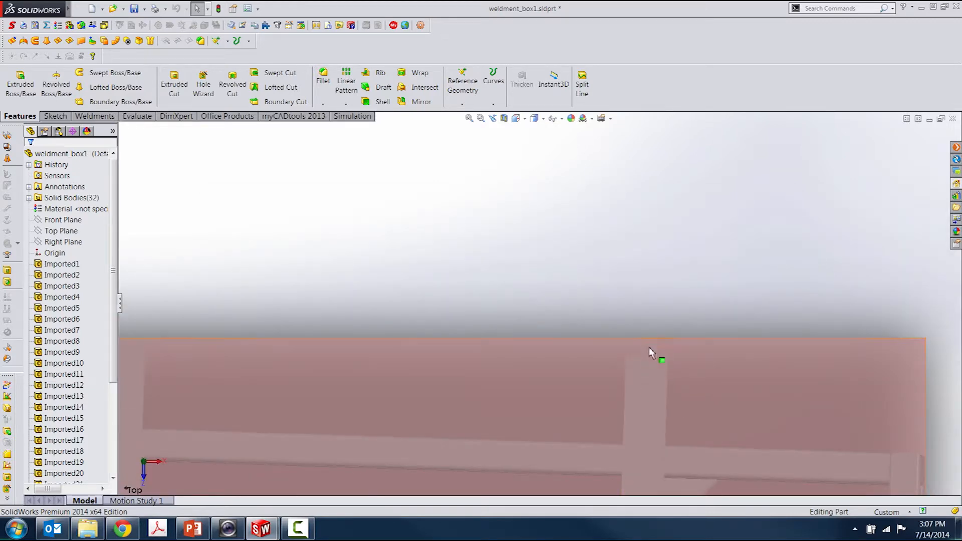
scroll(649, 347, up, 3)
scroll(631, 353, up, 3)
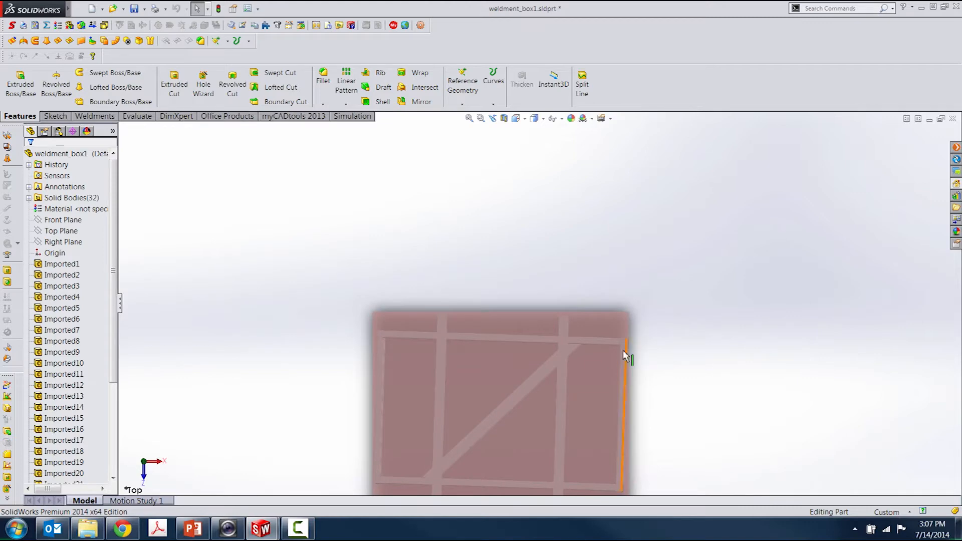
scroll(625, 356, down, 2)
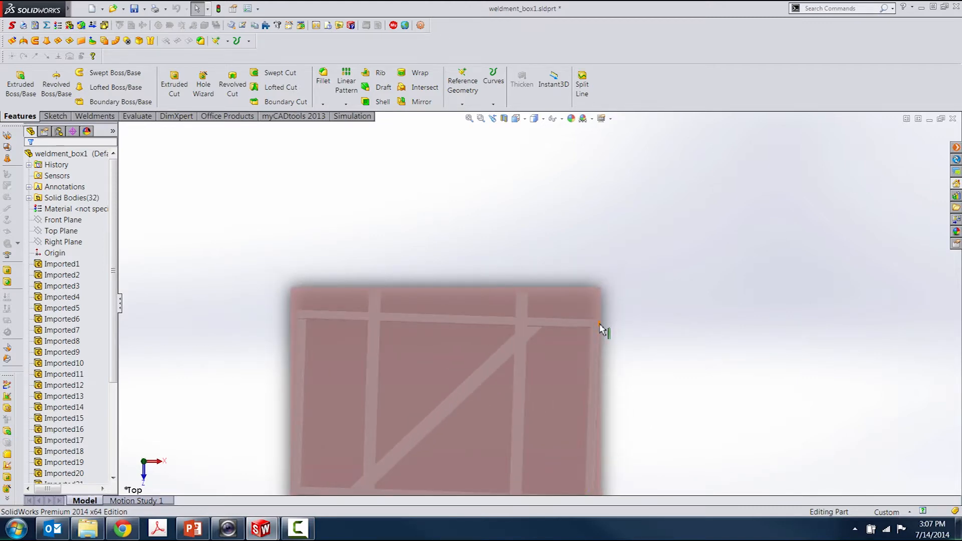
scroll(600, 328, down, 1)
scroll(600, 333, up, 2)
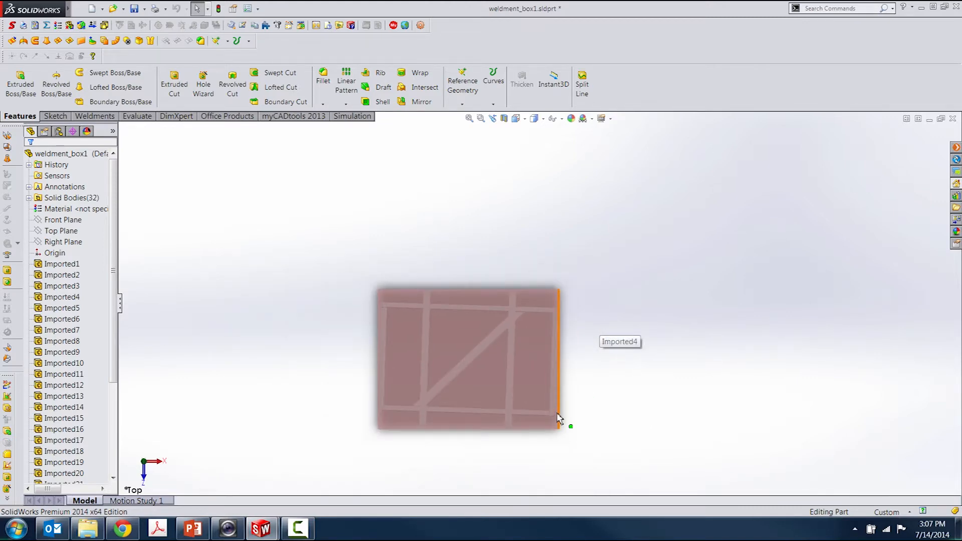
scroll(571, 365, down, 4)
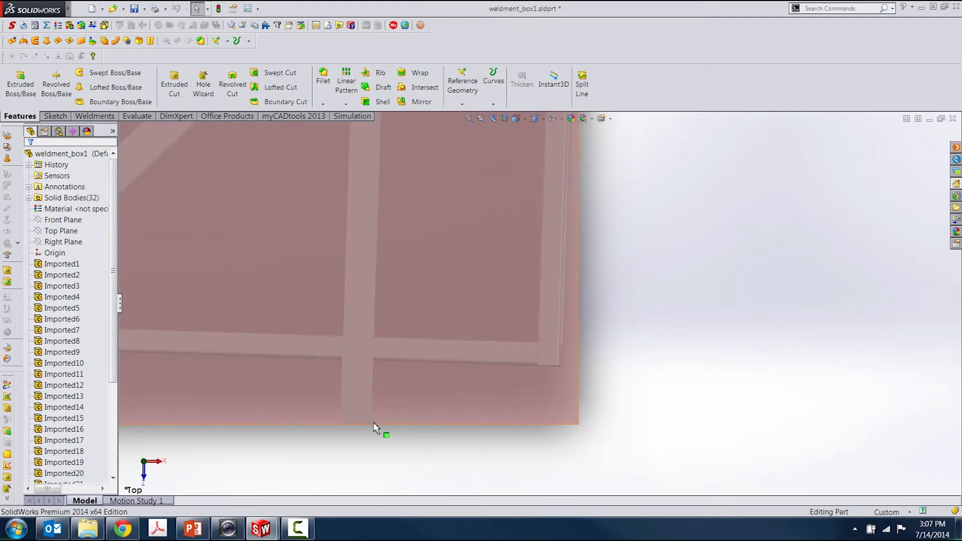
scroll(378, 431, up, 2)
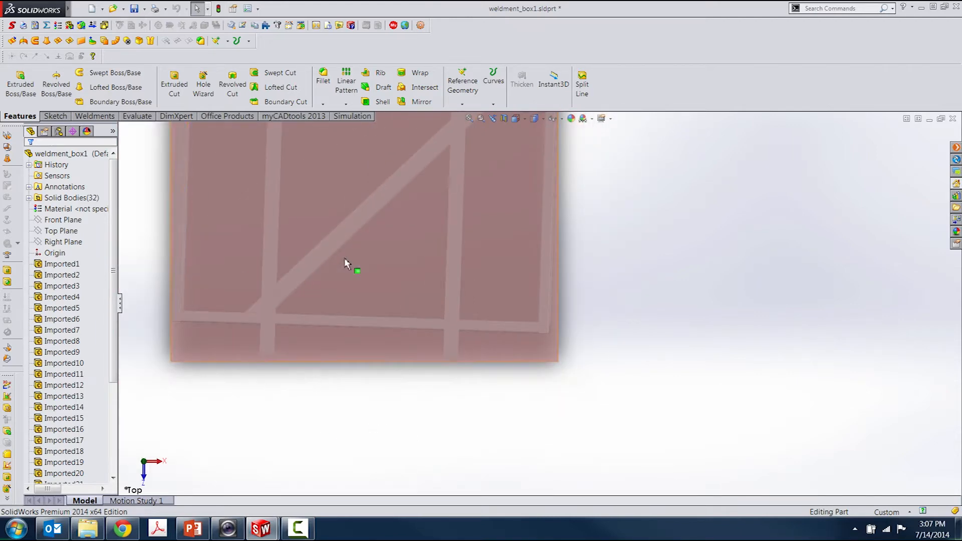
scroll(347, 256, up, 4)
scroll(429, 238, down, 5)
scroll(681, 268, up, 2)
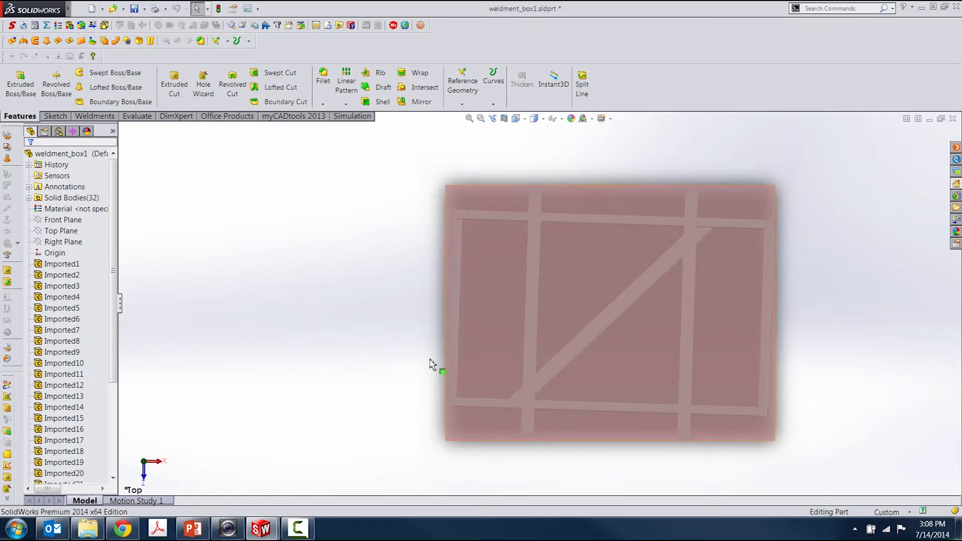
Suppress the BoundingBox feature at the end of the weldment_box1 feature tree.
drag(115, 334, 121, 436)
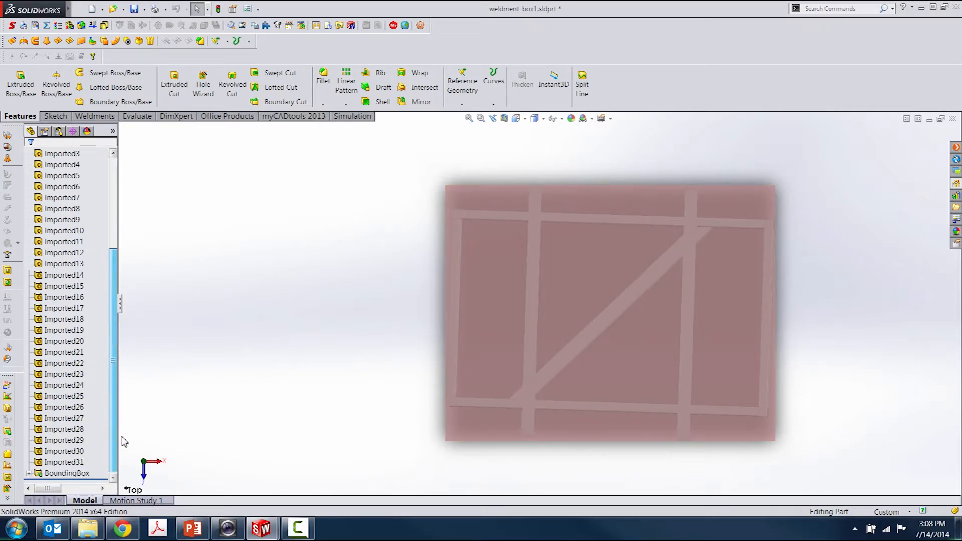
right_click(63, 474)
click(94, 183)
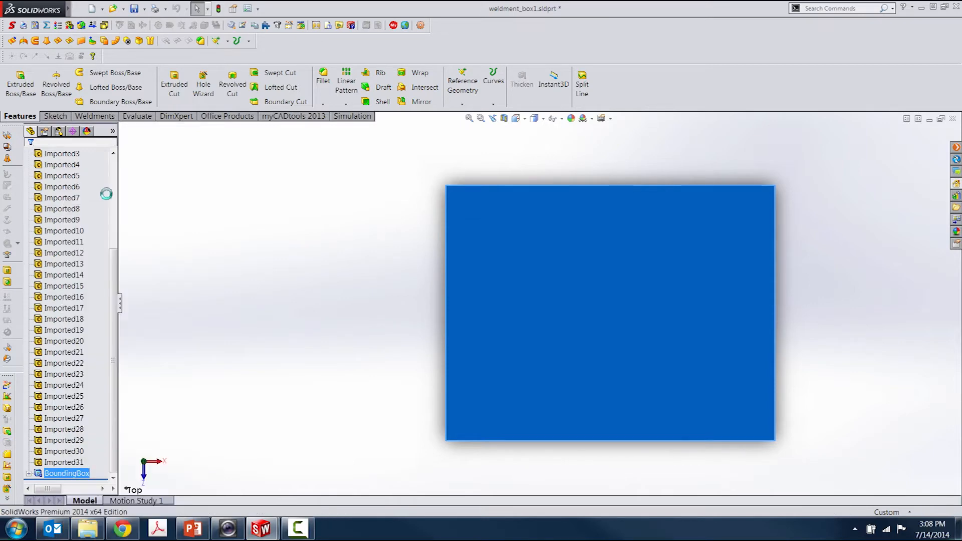
Add a Center of Mass reference to weldment_box1 and check its position within the frame from the front.
click(829, 8)
text(c)
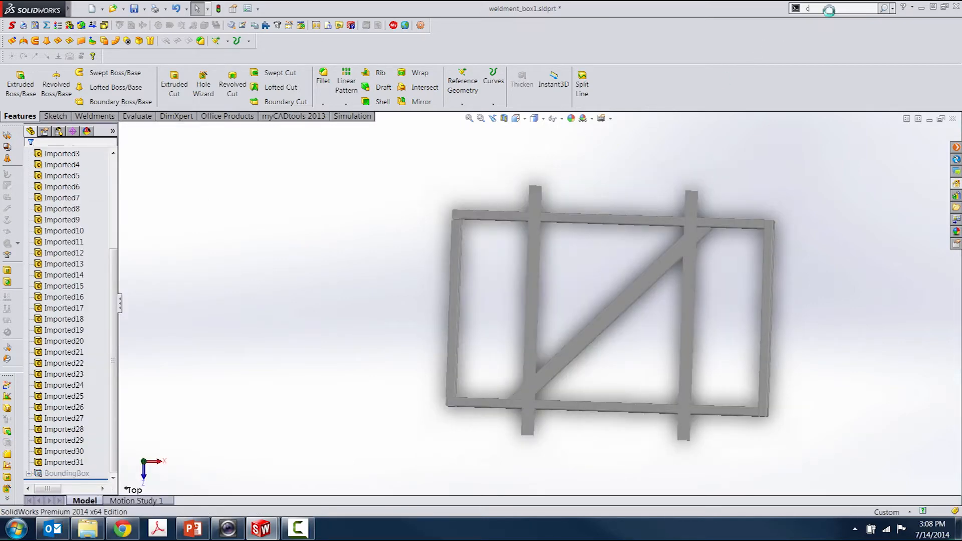
text(en)
click(847, 29)
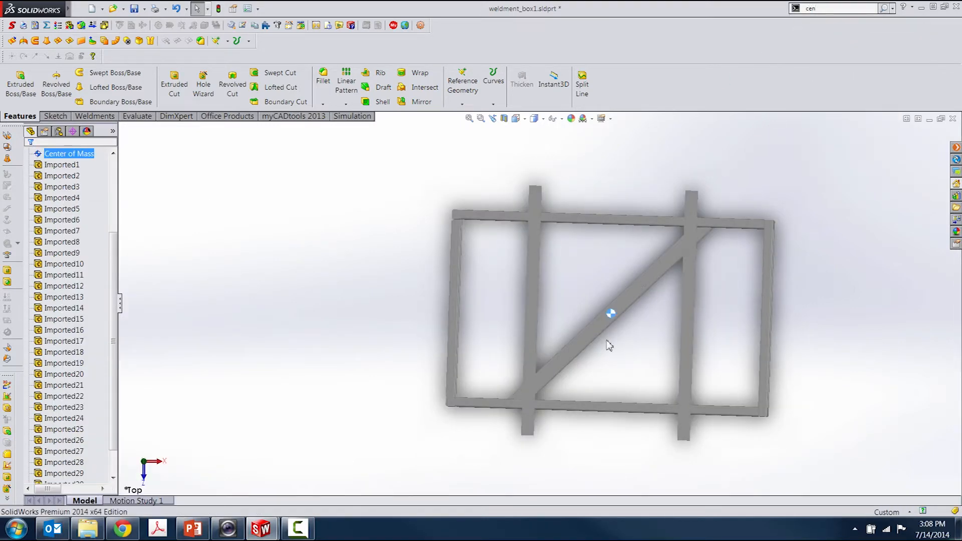
click(520, 123)
click(530, 157)
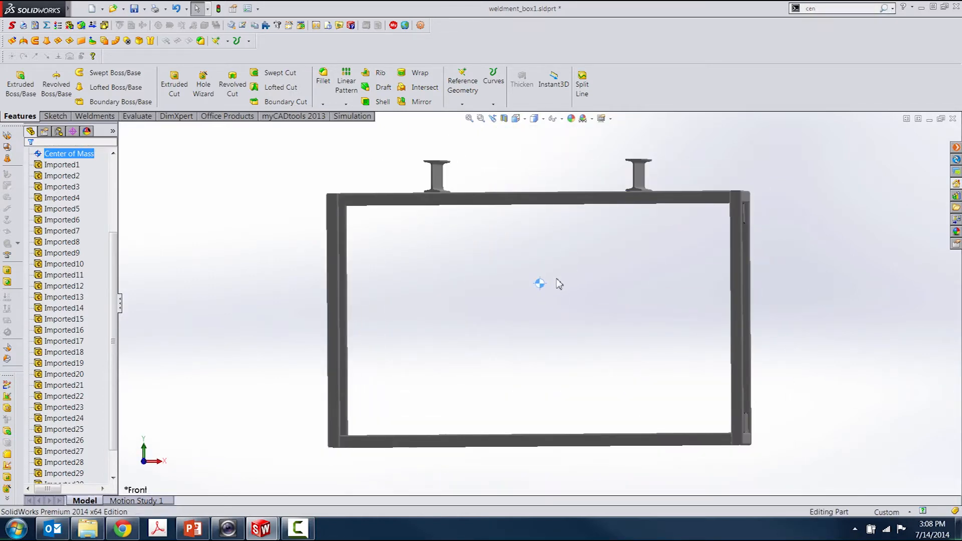
middle_drag(557, 283, 561, 279)
scroll(557, 283, down, 4)
scroll(547, 294, up, 4)
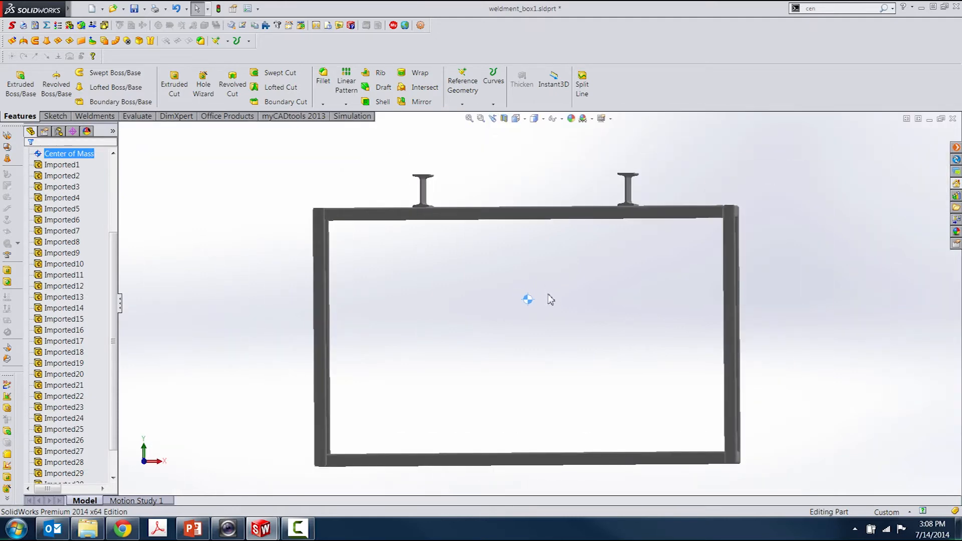